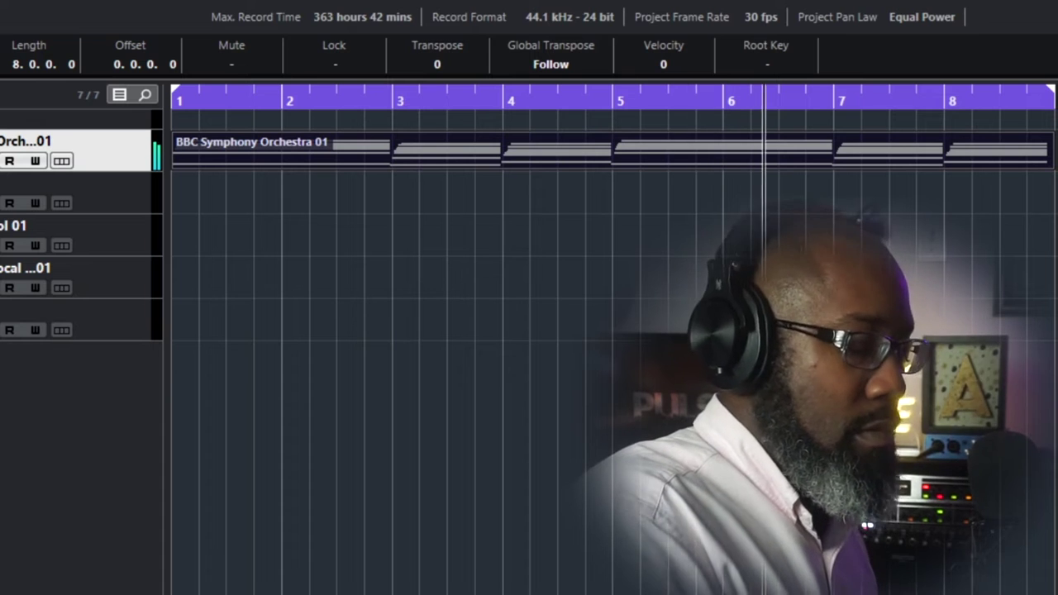
Step: Merge the overlapping takes on the BBC Symphony Orchestra 01 track into a single part spanning bars 1 to 8
key("ctrl+shift+a")
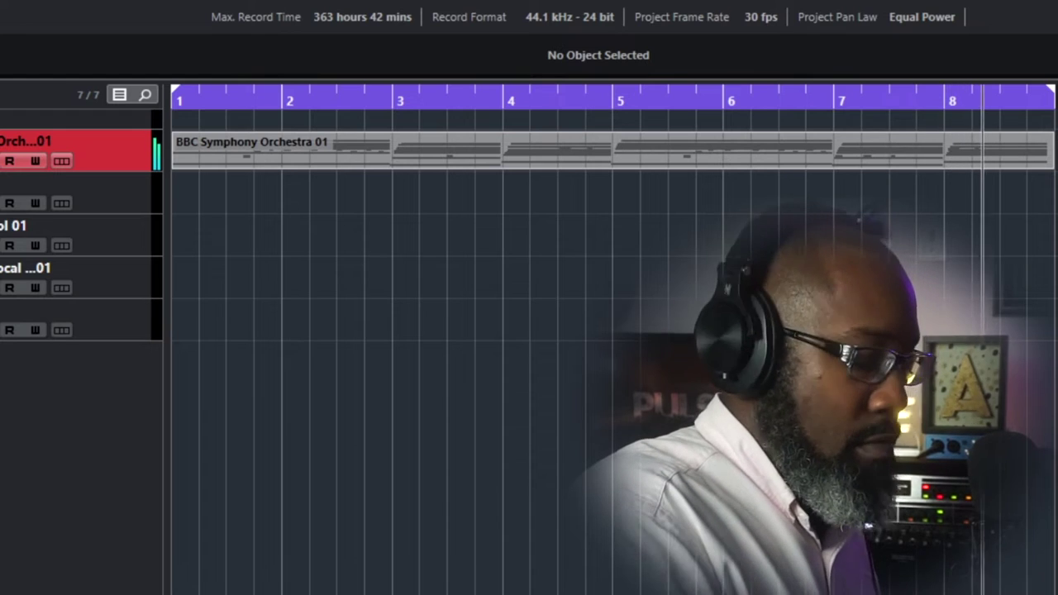
key("ctrl+a")
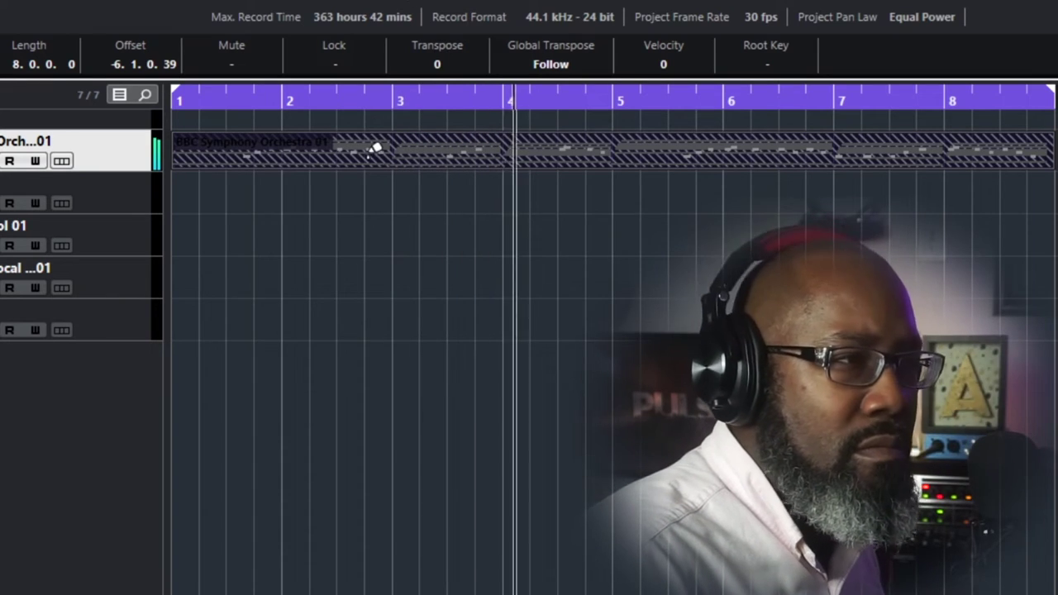
key("ctrl+shift+a")
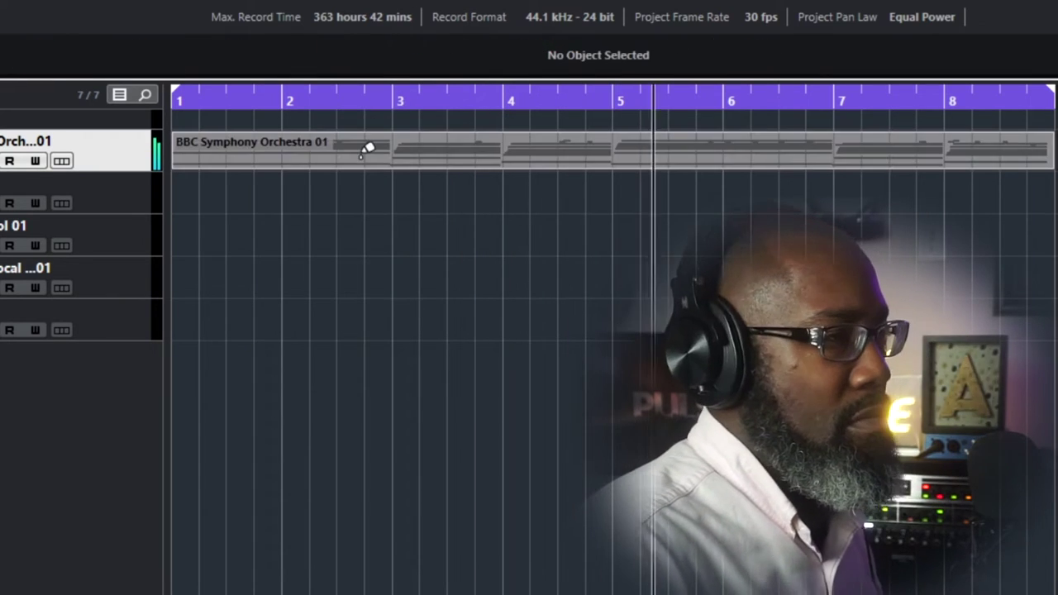
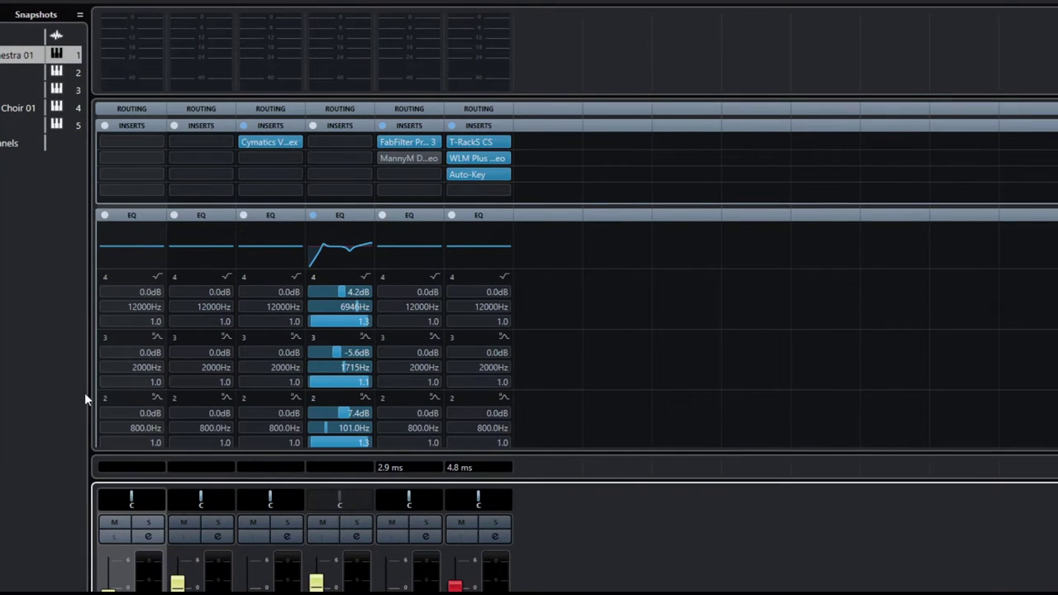
Step: Insert Cymatics Origin in the BBC Symphony Orchestra channel's first slot, then adjust the resample frequency and set Chorus to 16%
left_click(142, 142)
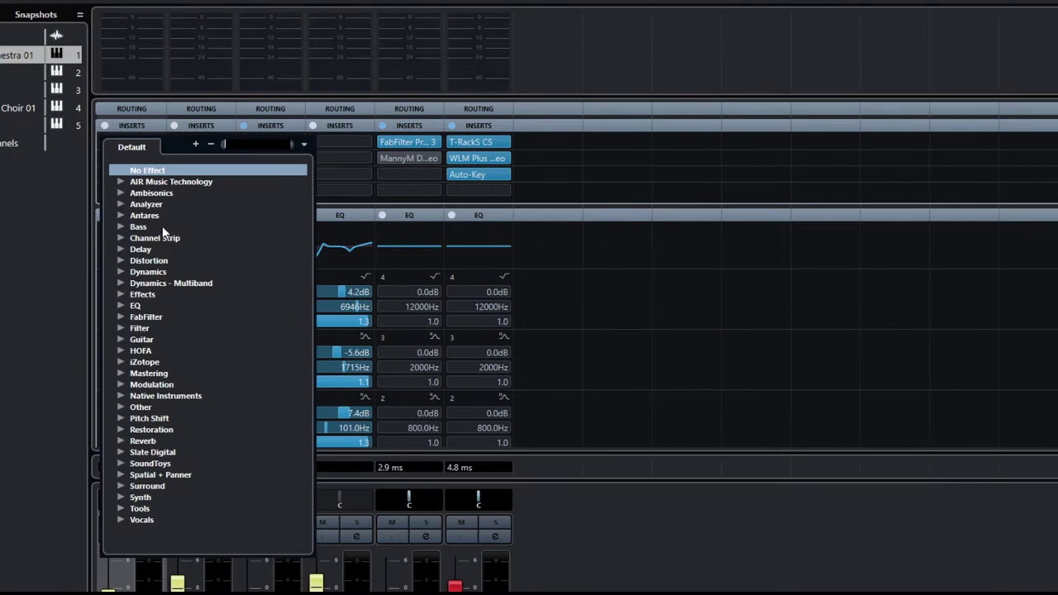
left_click(122, 406)
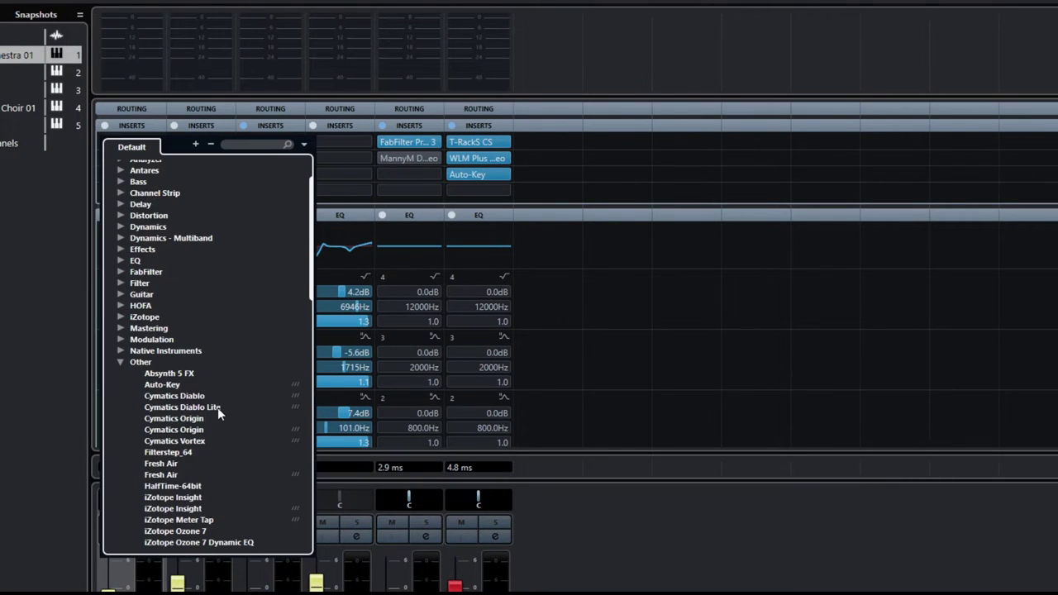
left_click(178, 431)
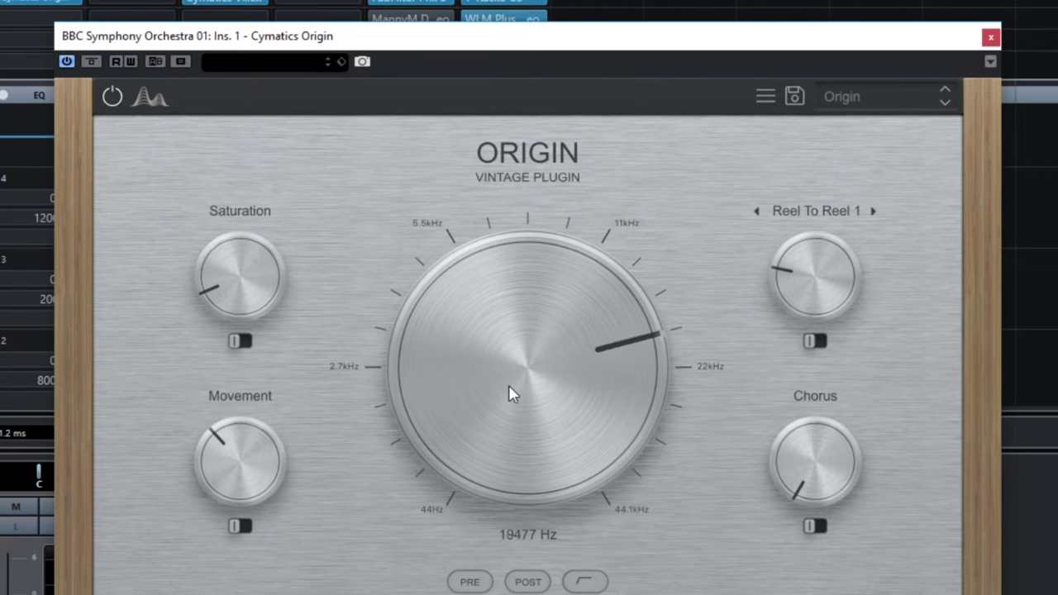
scroll(508, 384, "up", 2)
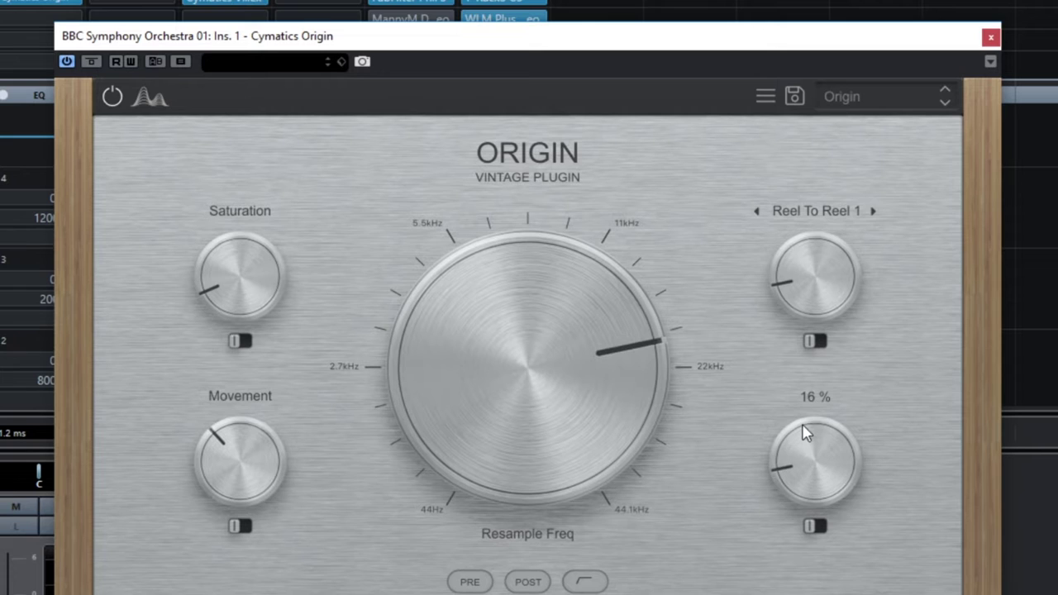
mouse_move(501, 403)
left_mouse_down()
mouse_move(505, 436)
mouse_move(493, 415)
left_mouse_up()
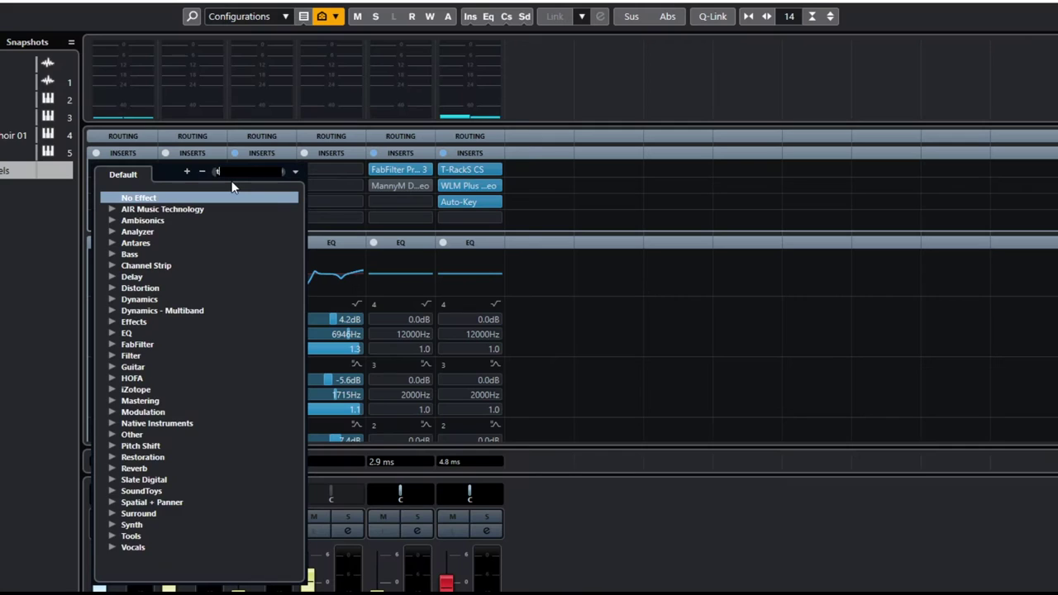
Step: Insert Tremolo on the Stereo Out (R) channel with rate about 1.3 Hz, depth 59%, spatial 67% and output 1.5 dB
type("tremolo")
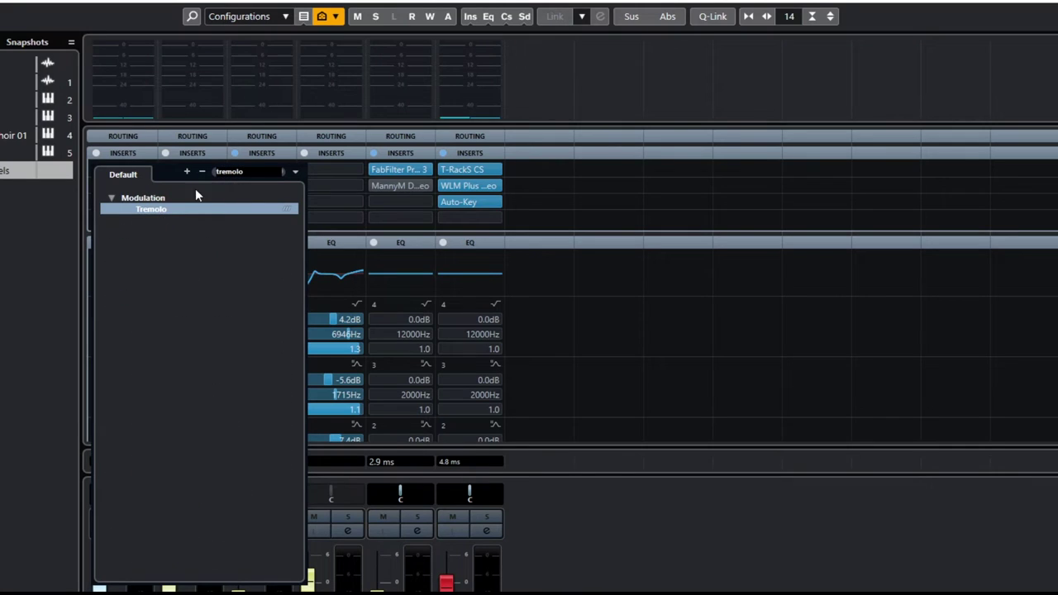
left_click(152, 211)
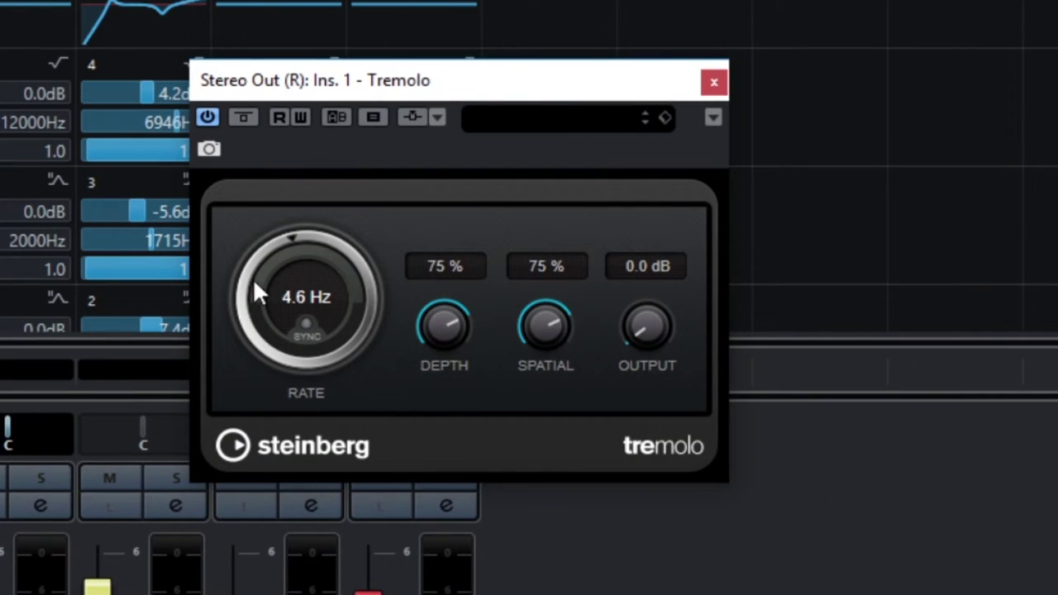
left_click_drag(231, 342, 248, 306)
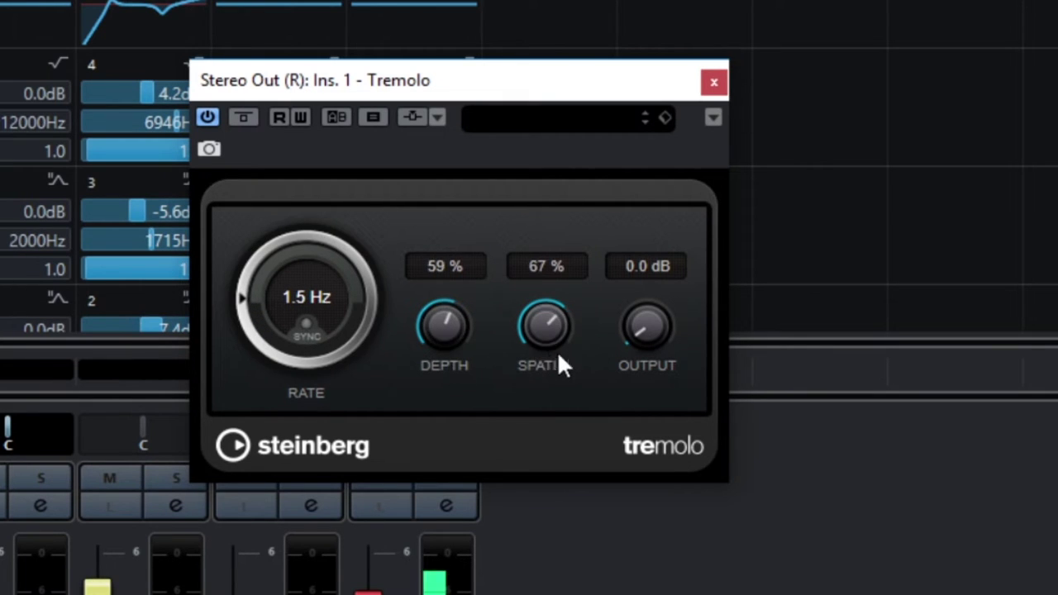
left_click_drag(266, 301, 264, 311)
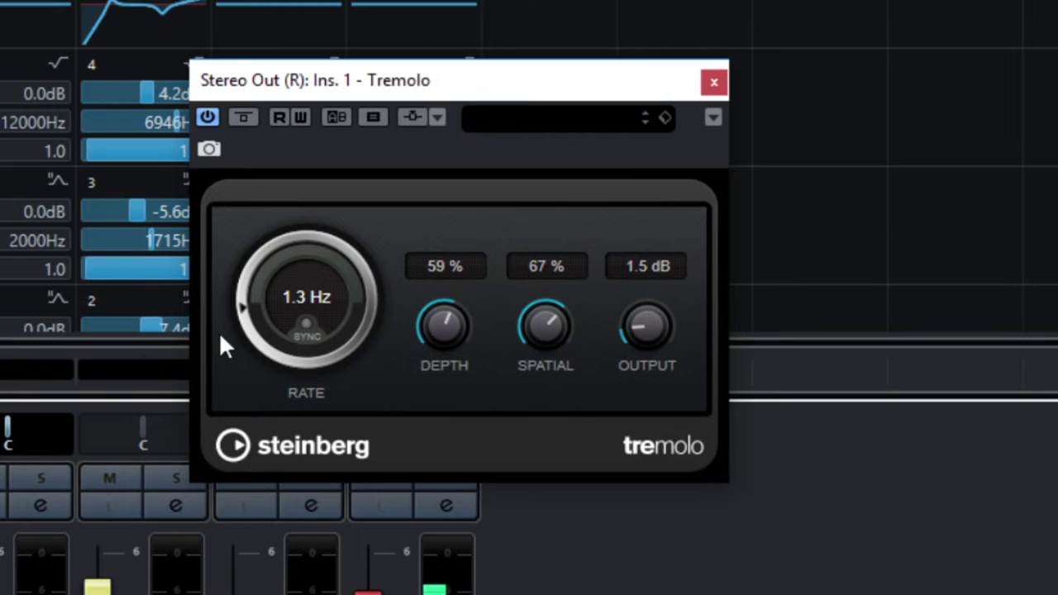
left_click_drag(261, 354, 261, 344)
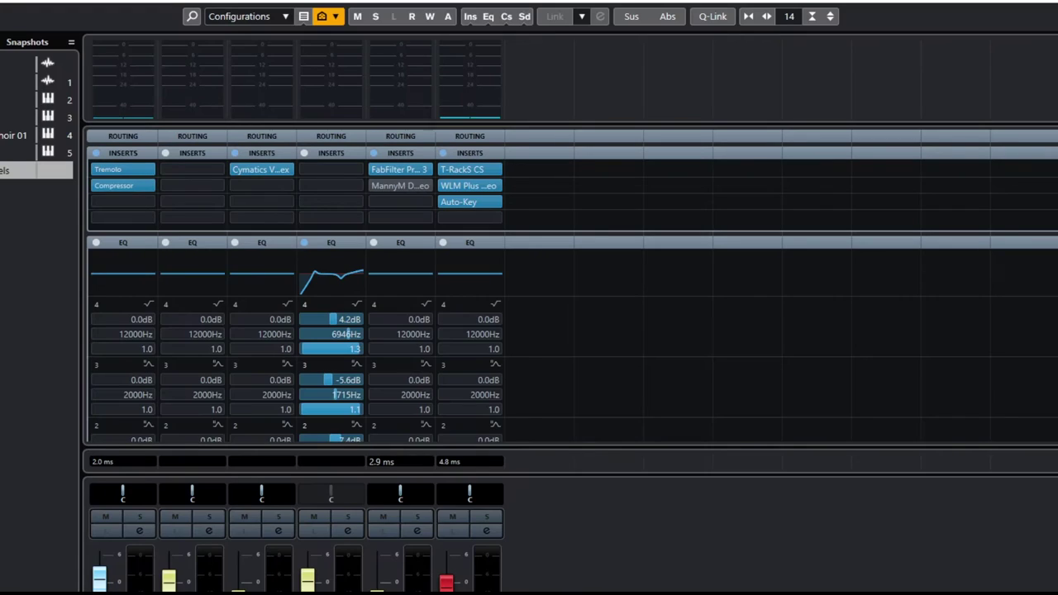
Step: Load a preset into the Compressor on the Stereo Out (R) channel and close the mixer
left_click(122, 185)
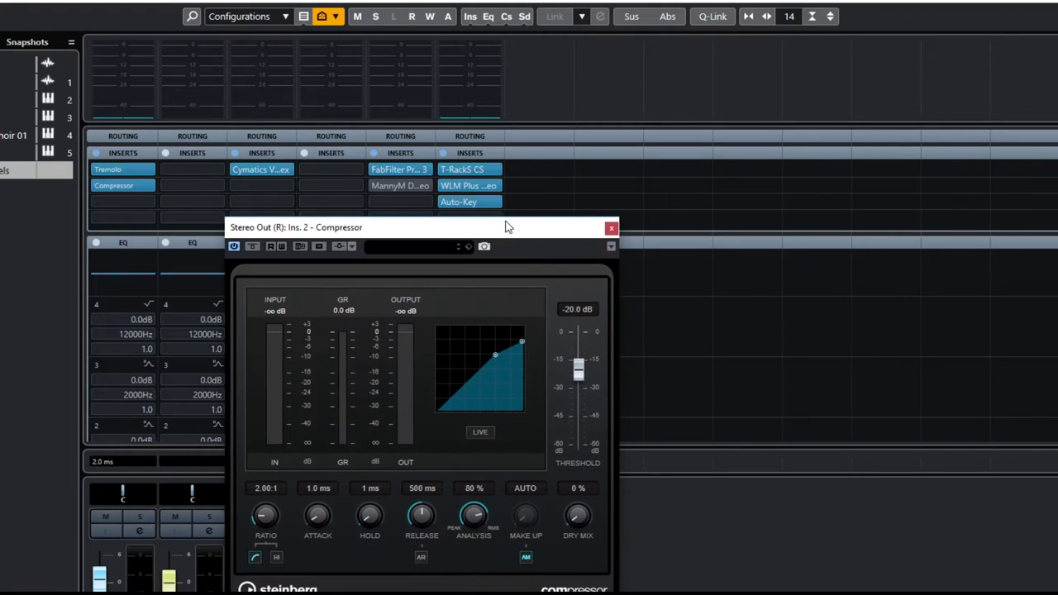
left_click(405, 248)
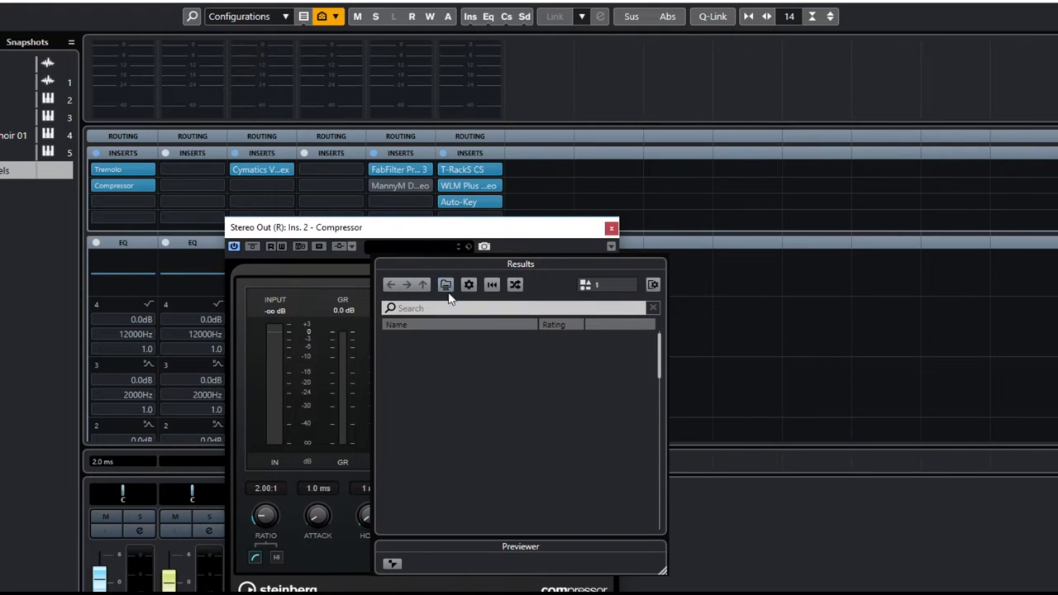
double_click(438, 448)
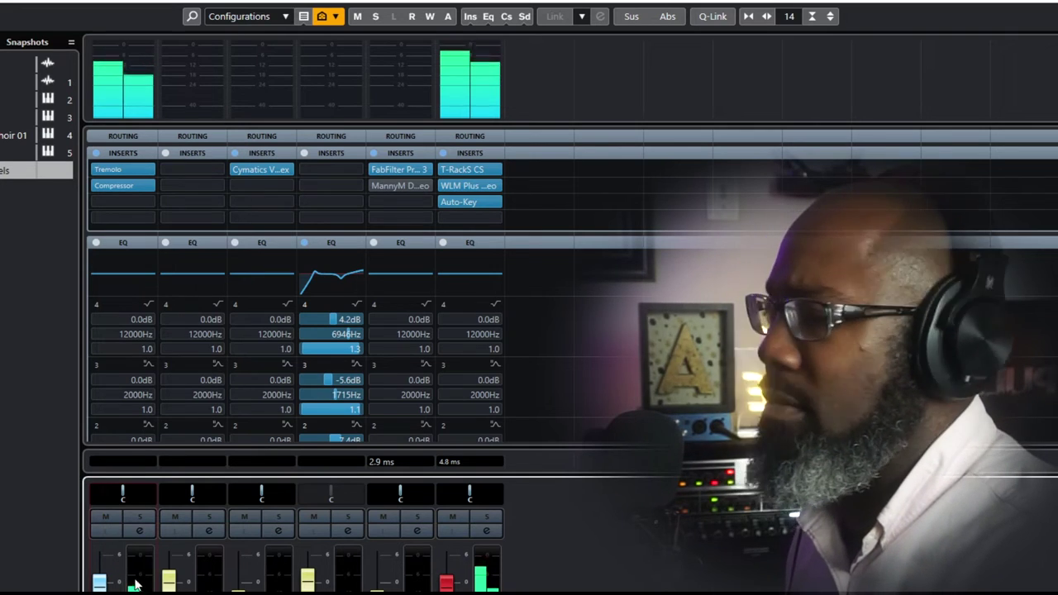
key("F3")
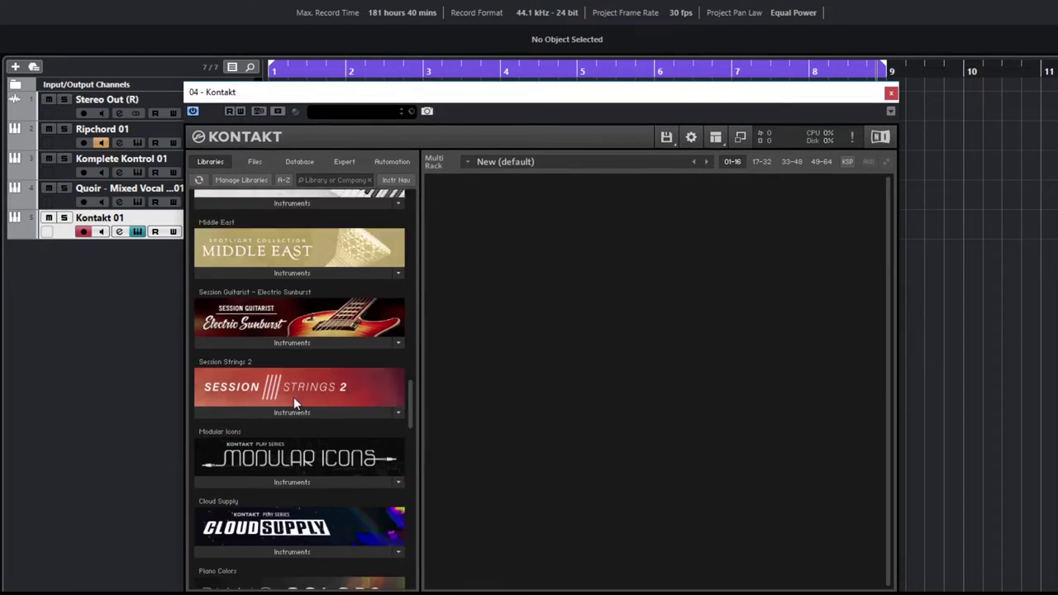
Step: Load the Glaze library in Kontakt with the Clean Slate (D#min) preset and choose Son Riff 3 Gmin as a sound source
scroll(305, 417, "down", 4)
scroll(317, 440, "down", 2)
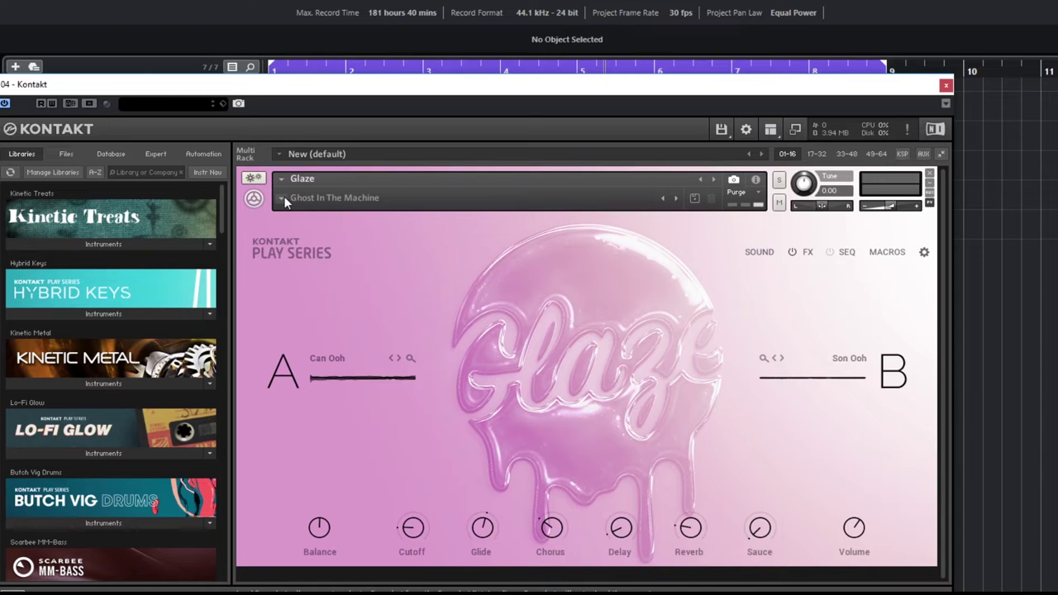
left_click(283, 199)
mouse_move(306, 300)
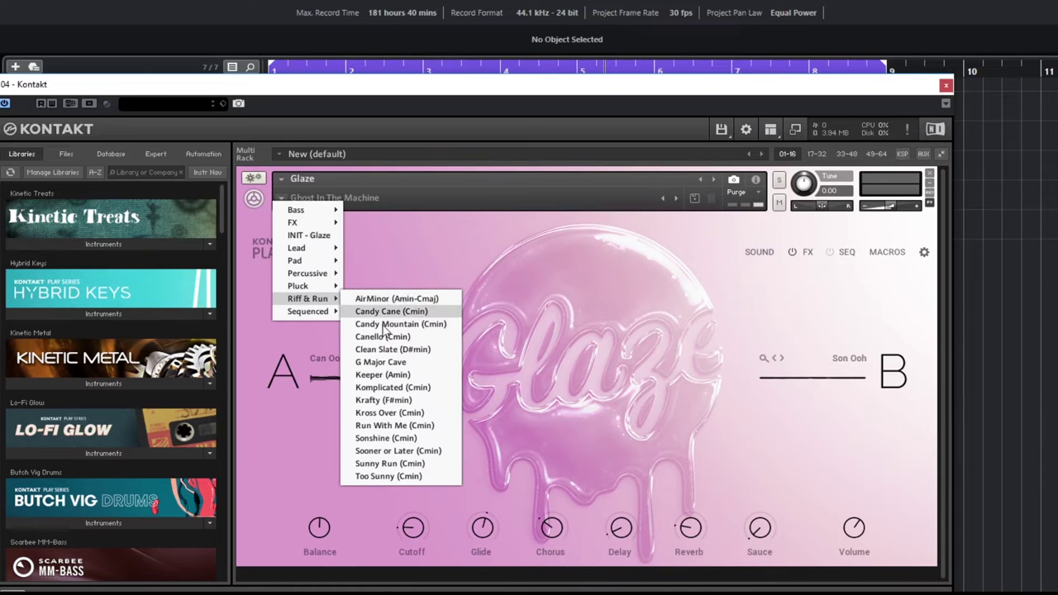
left_click(382, 350)
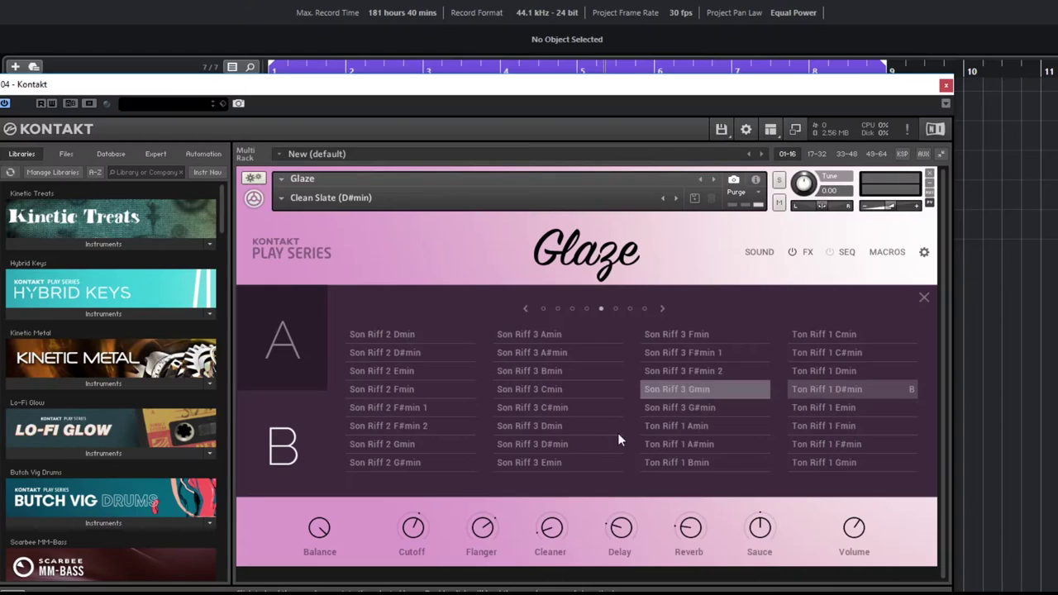
left_click(720, 392)
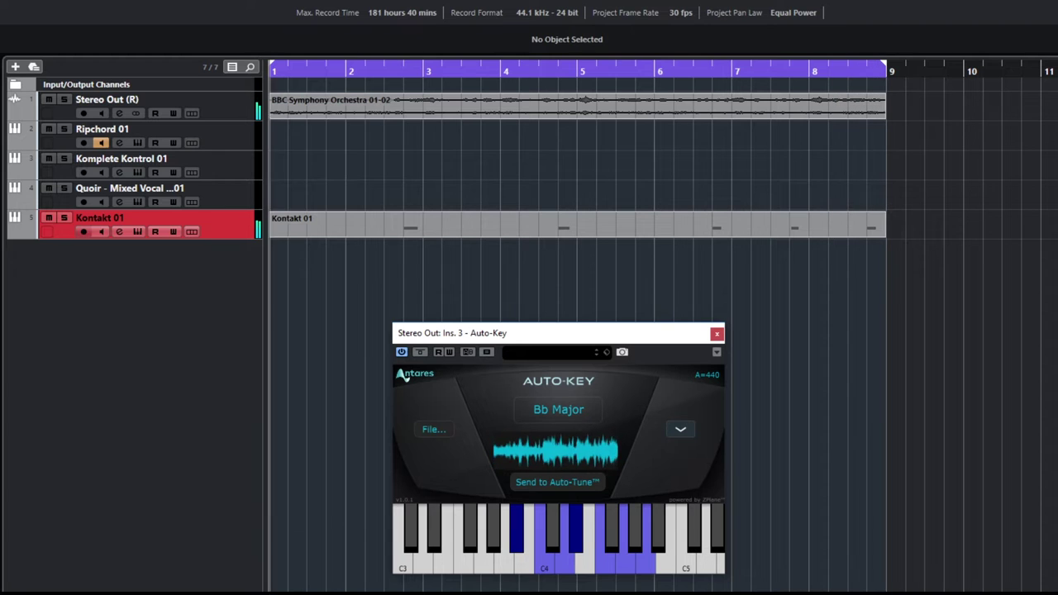
Step: Mute the Kontakt 01 track, and transpose the selected orchestra audio event and Quoir choir part by -1
left_click(579, 223)
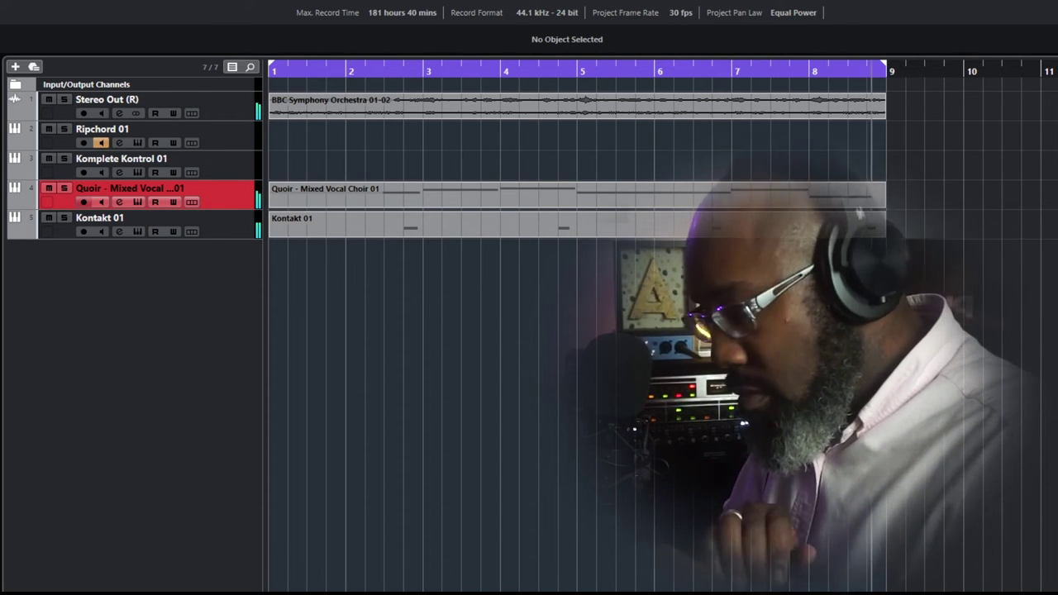
left_click(496, 195)
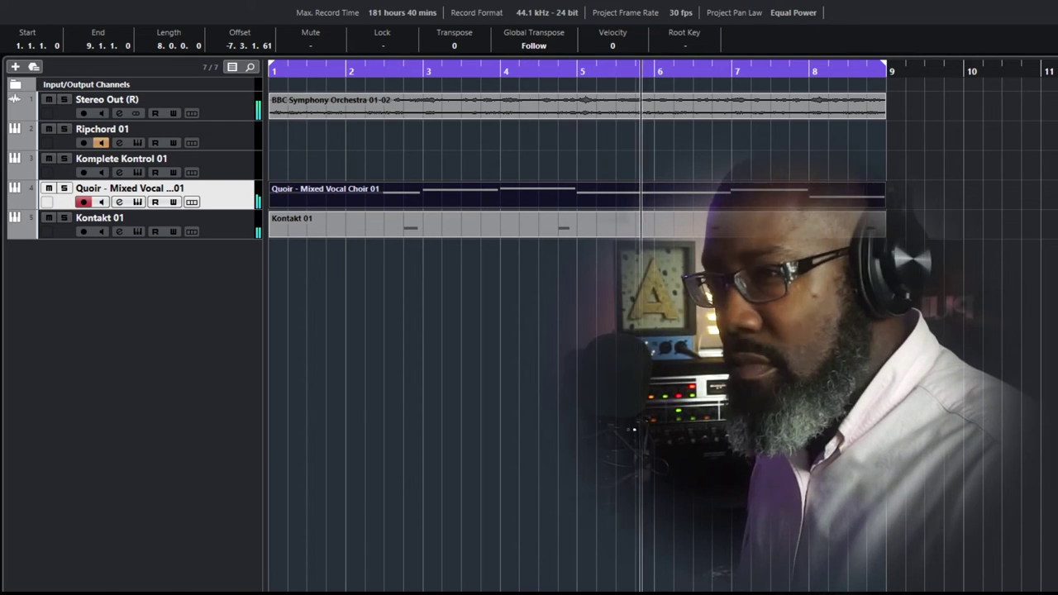
key("ctrl+alt+e")
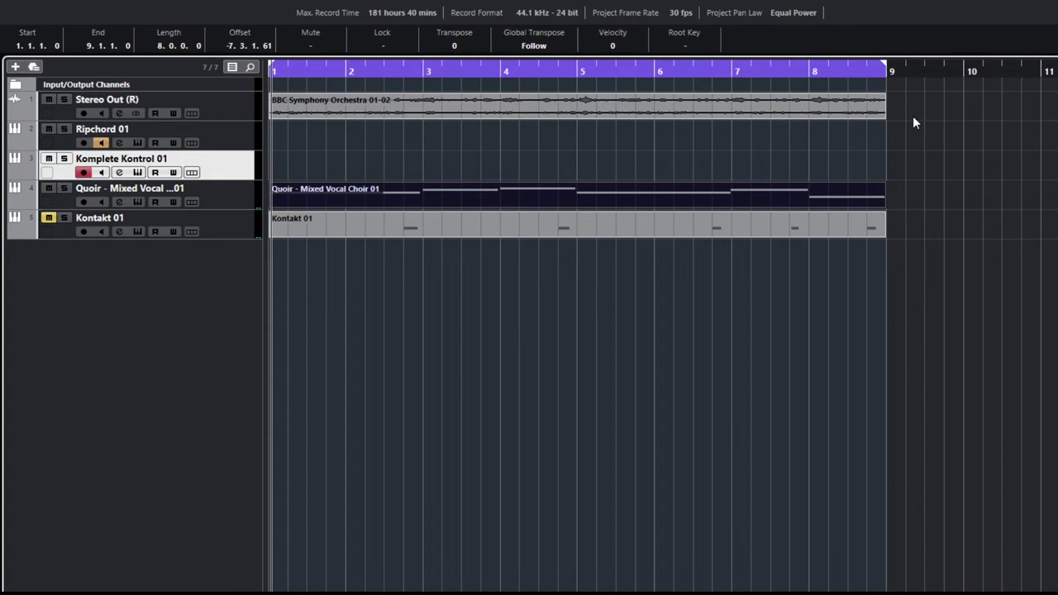
left_click_drag(918, 101, 374, 198)
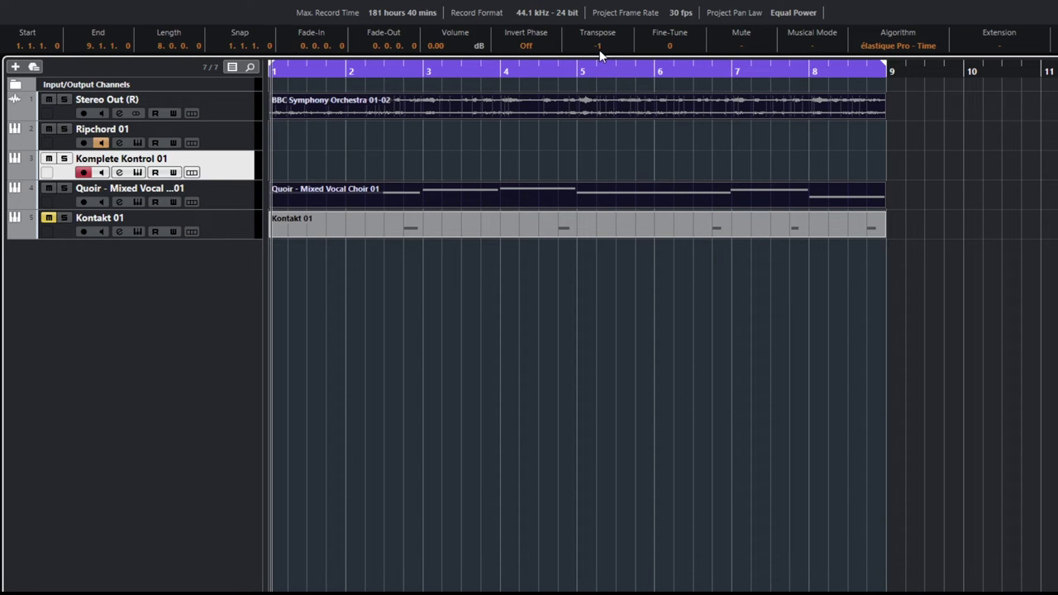
key("space")
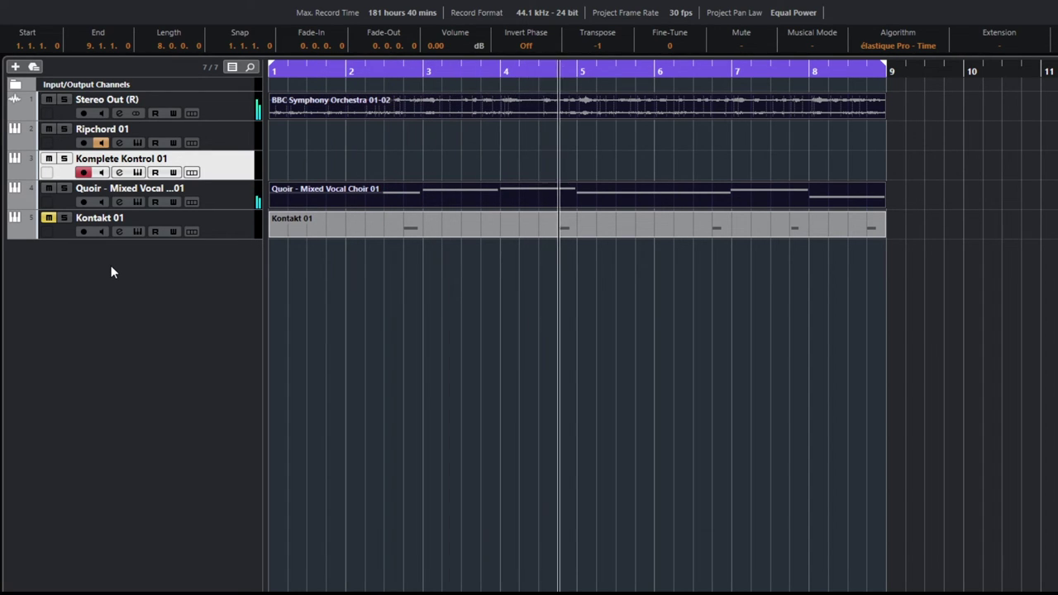
Step: Unmute and solo the Kontakt 01 track and render its part to a new audio track
left_click(49, 218)
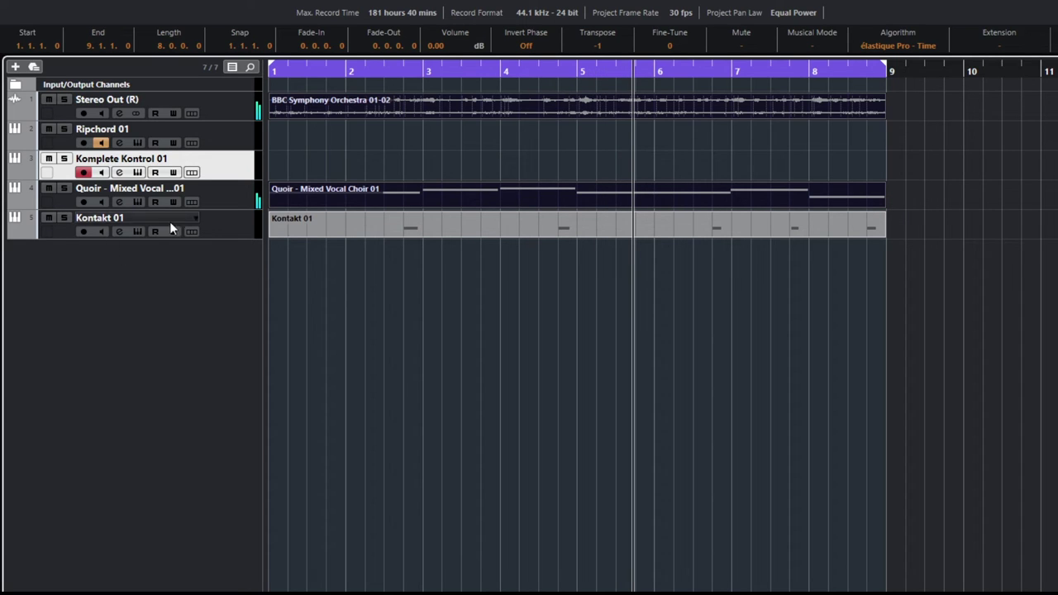
left_click(325, 226)
left_click(64, 217)
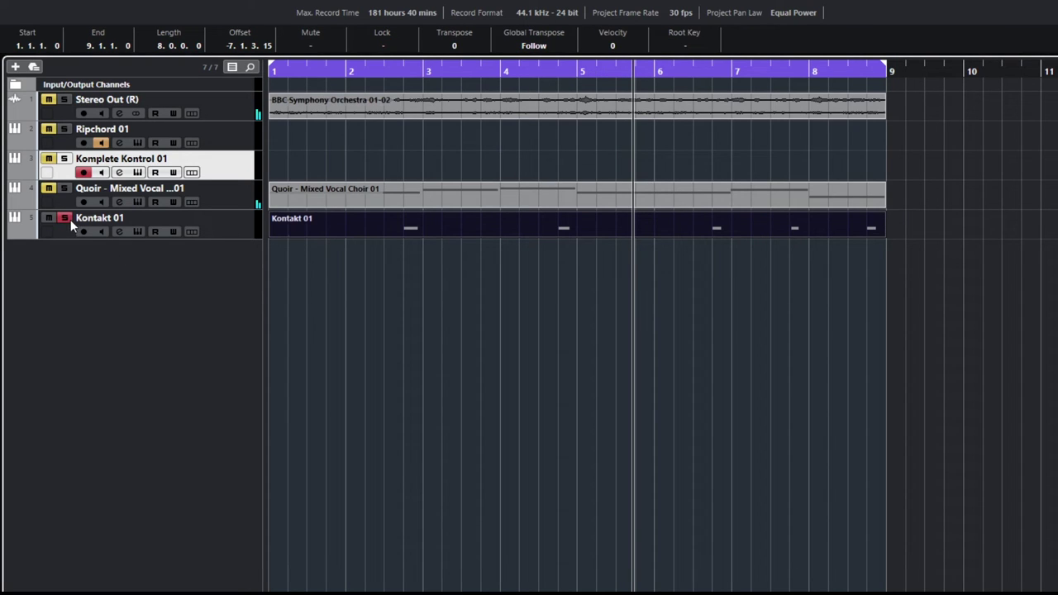
right_click(295, 232)
mouse_move(437, 350)
left_click(567, 345)
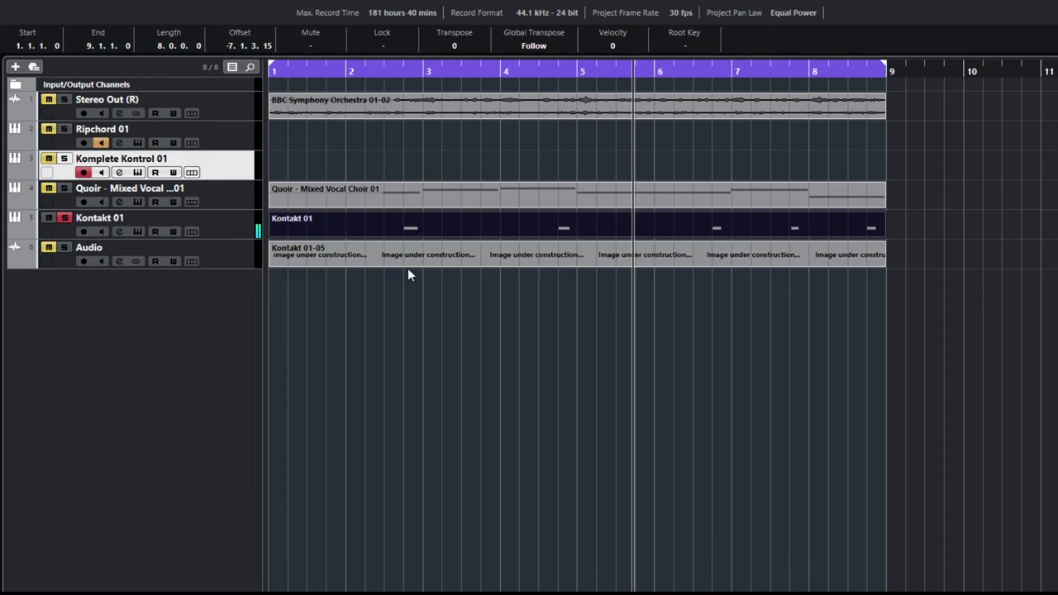
Step: Transpose the rendered Kontakt 01-05 audio event by -1
scroll(598, 47, "down", 2)
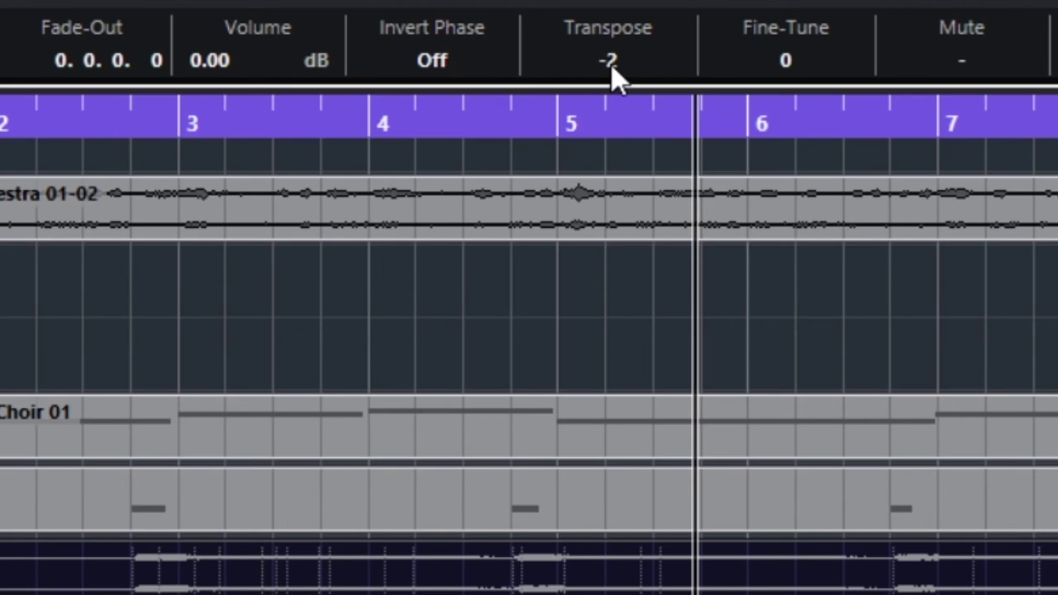
scroll(612, 69, "up", 1)
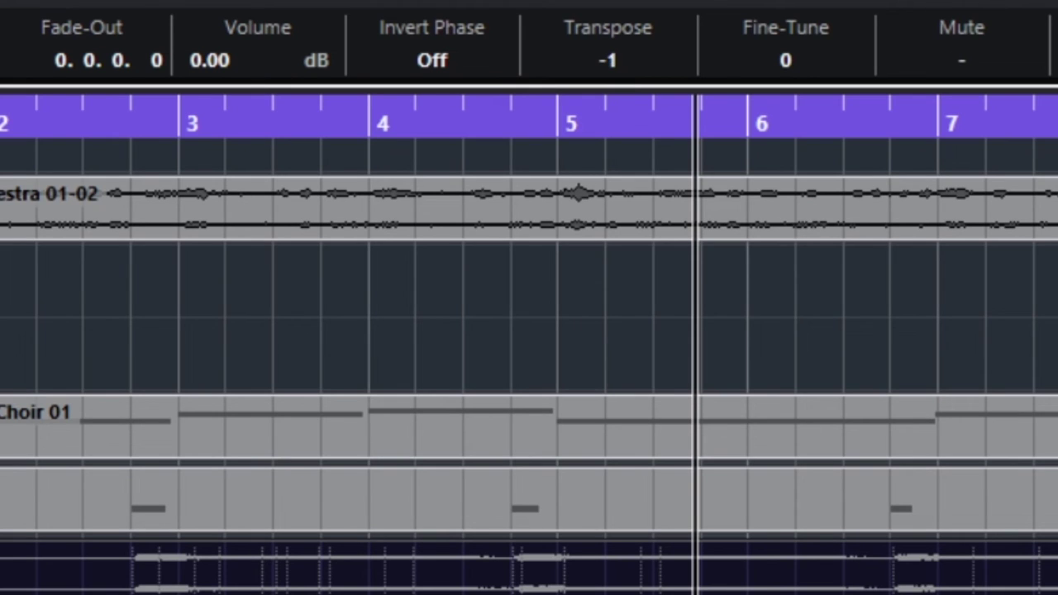